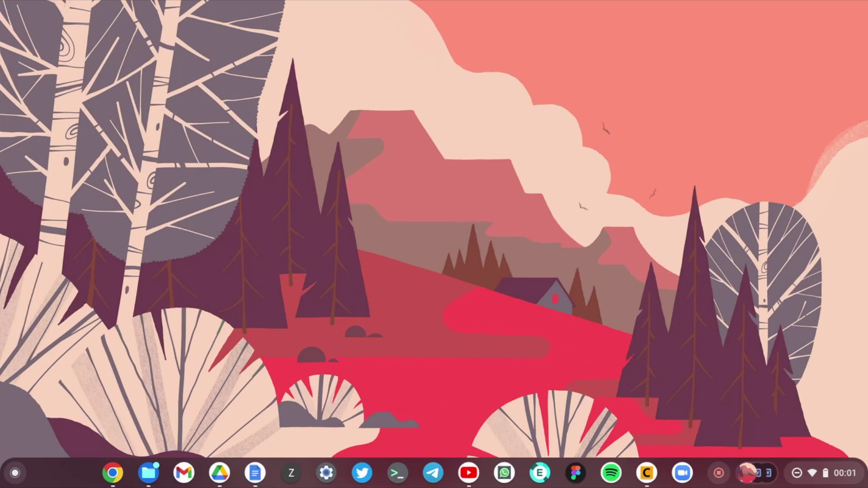
Start Android phone setup from Settings > Connected devices, detecting the OnePlus 9 5G
{"action": "left_click", "coordinate": [327, 473]}
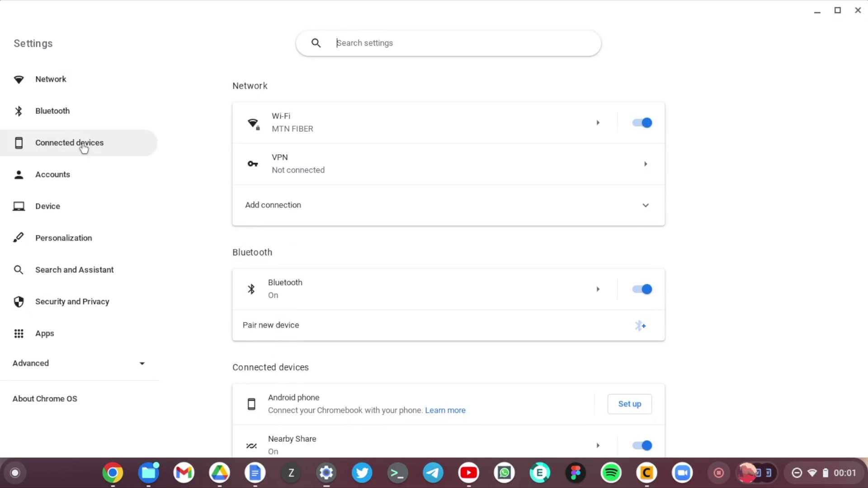
{"action": "left_click", "coordinate": [84, 145]}
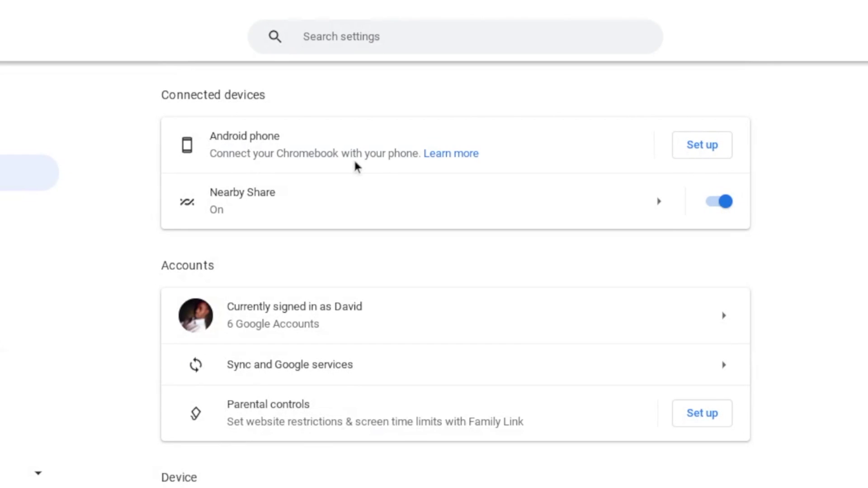
{"action": "left_click", "coordinate": [713, 145]}
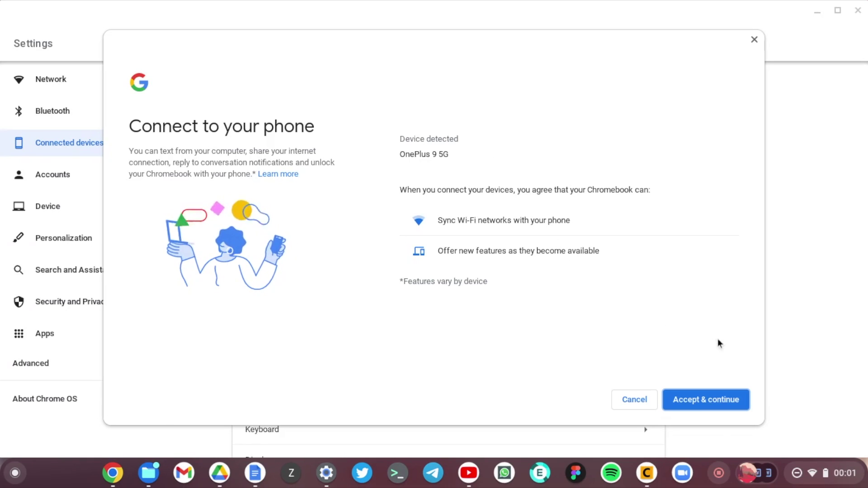
Accept the connection terms and confirm with the Google account password to link the OnePlus 9 5G
{"action": "left_click", "coordinate": [713, 409]}
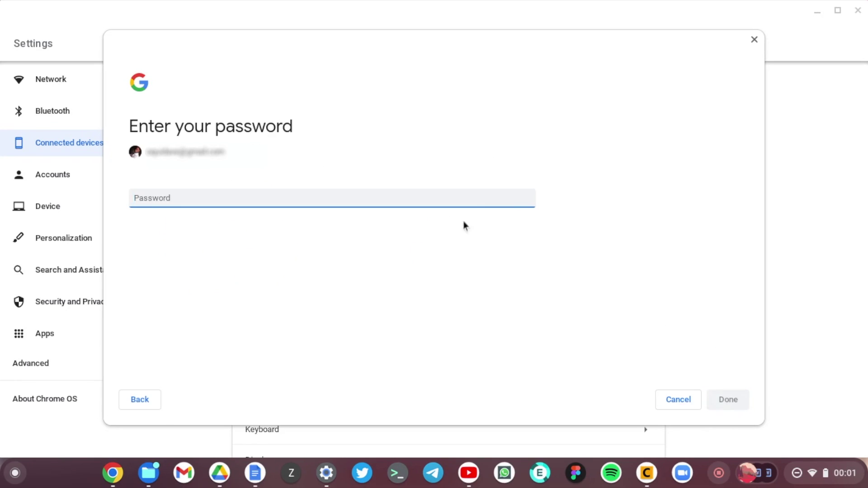
{"action": "type", "text": "•"}
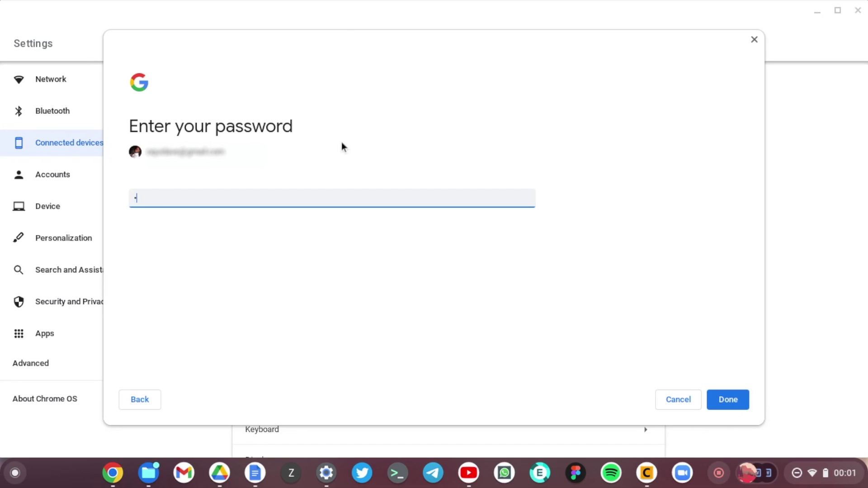
{"action": "type", "text": "•••••••••"}
{"action": "key", "text": "Return"}
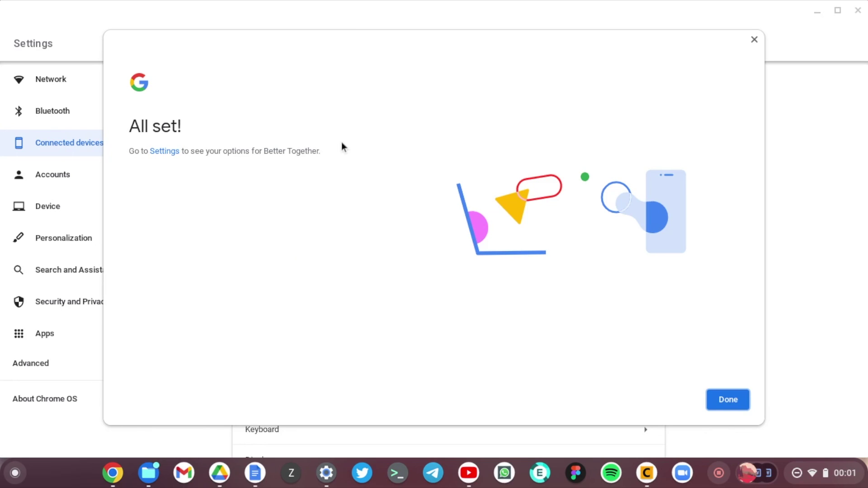
{"action": "left_click", "coordinate": [736, 399]}
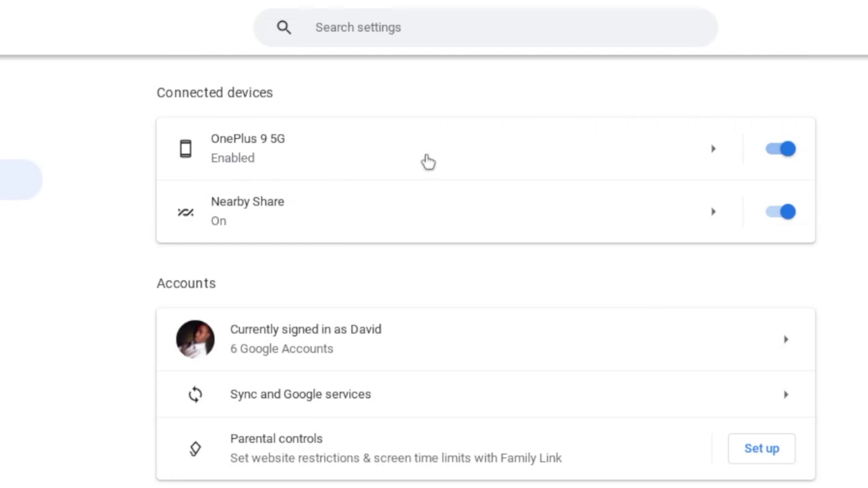
Review the OnePlus 9 5G's enabled features, then bring up its Phone Hub panel
{"action": "left_click", "coordinate": [333, 156]}
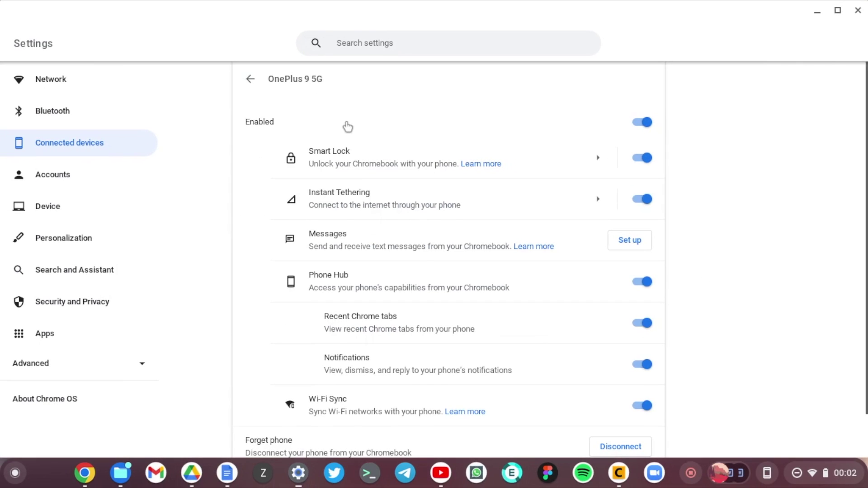
{"action": "scroll", "coordinate": [348, 127], "scroll_direction": "down", "scroll_amount": 1}
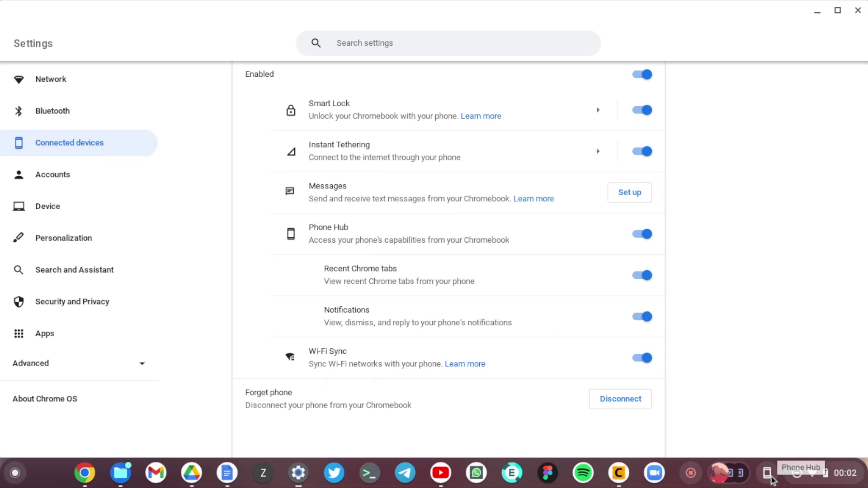
{"action": "left_click", "coordinate": [771, 478]}
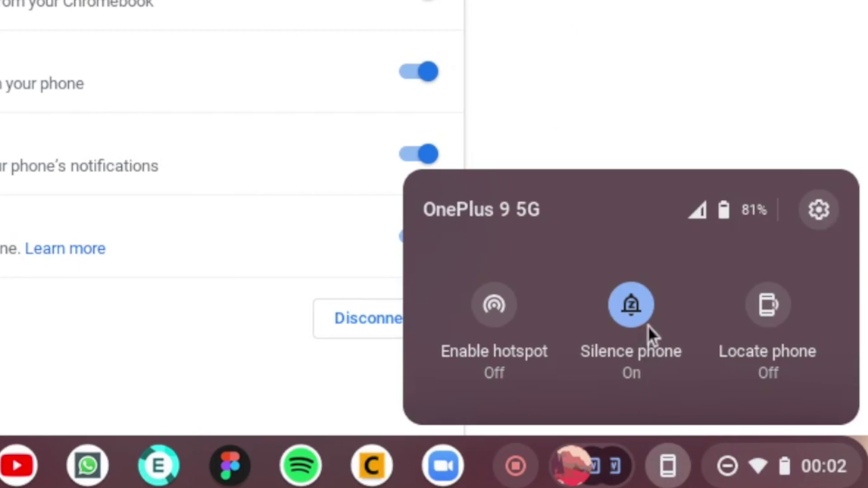
Briefly ring the phone with Locate phone, then enable its hotspot for the Chromebook
{"action": "left_click", "coordinate": [768, 312]}
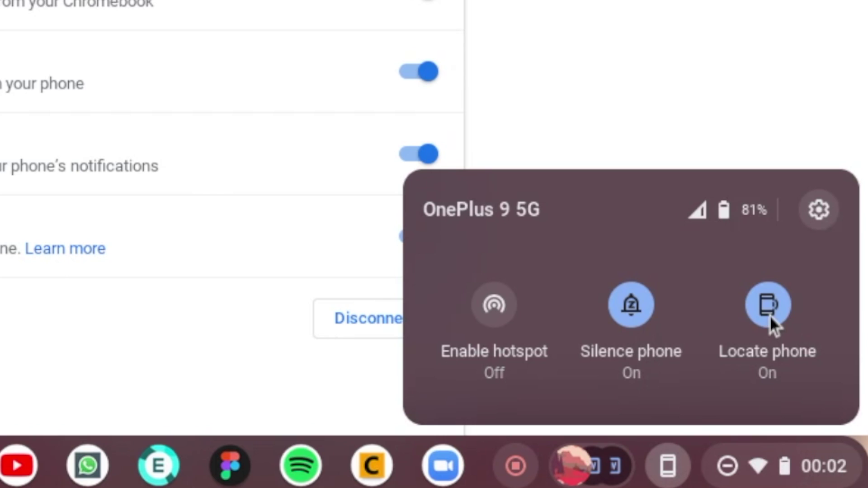
{"action": "left_click", "coordinate": [769, 312]}
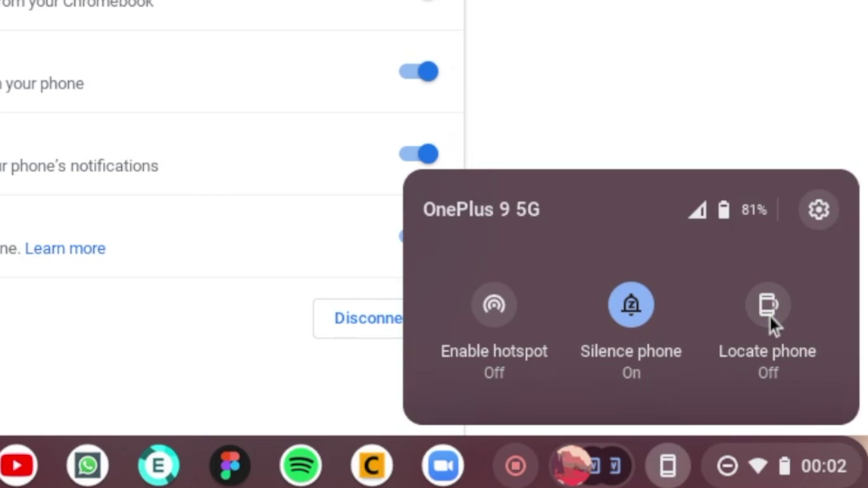
{"action": "left_click", "coordinate": [495, 308]}
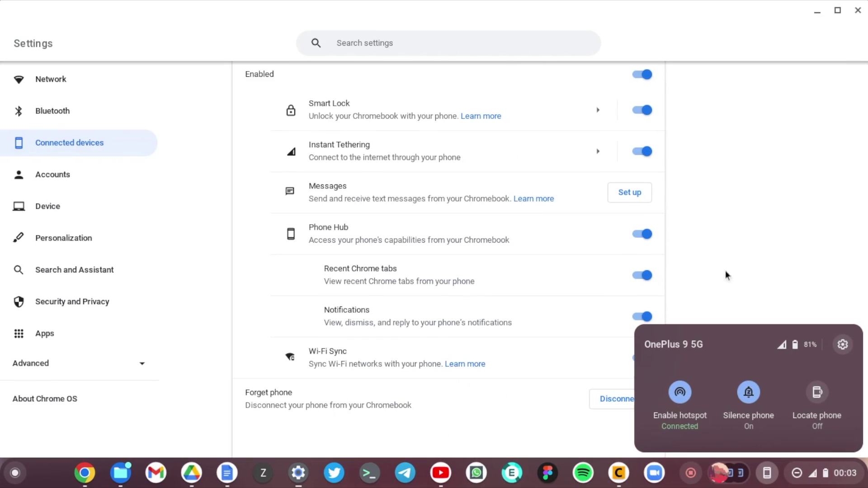
Check in Quick Settings that the Chromebook uses the OnePlus hotspot, then clear all notifications
{"action": "left_click", "coordinate": [828, 480]}
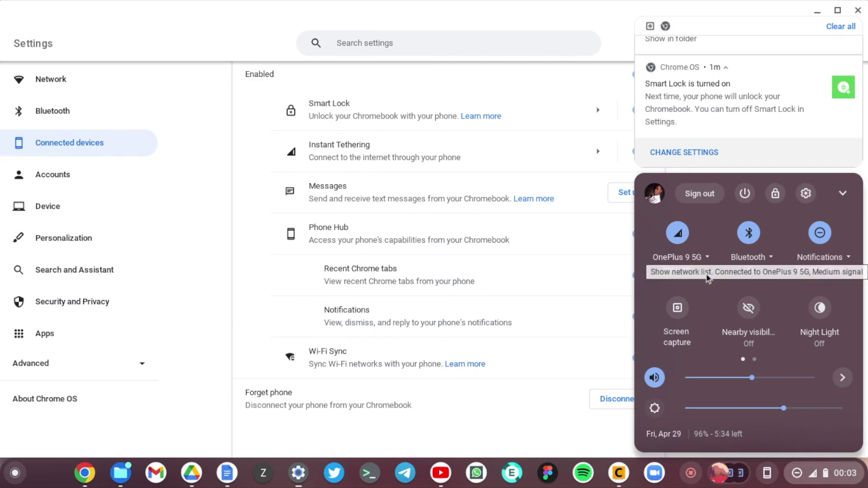
{"action": "left_click", "coordinate": [824, 475]}
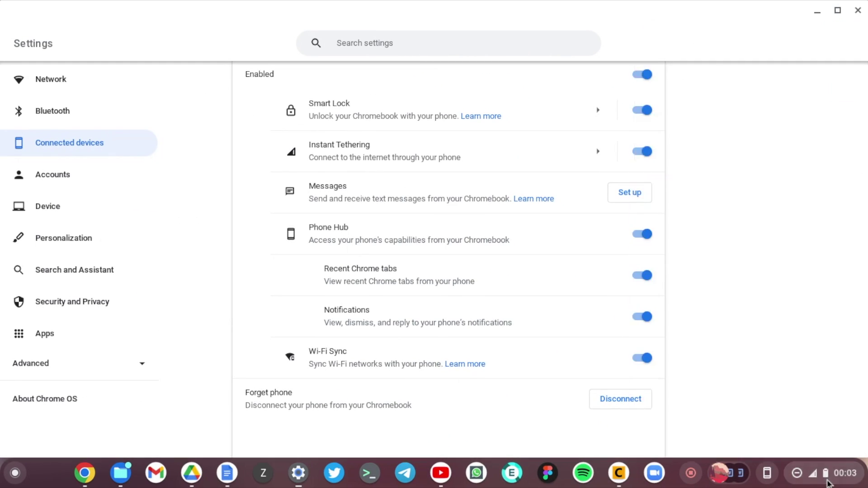
{"action": "left_click", "coordinate": [821, 469]}
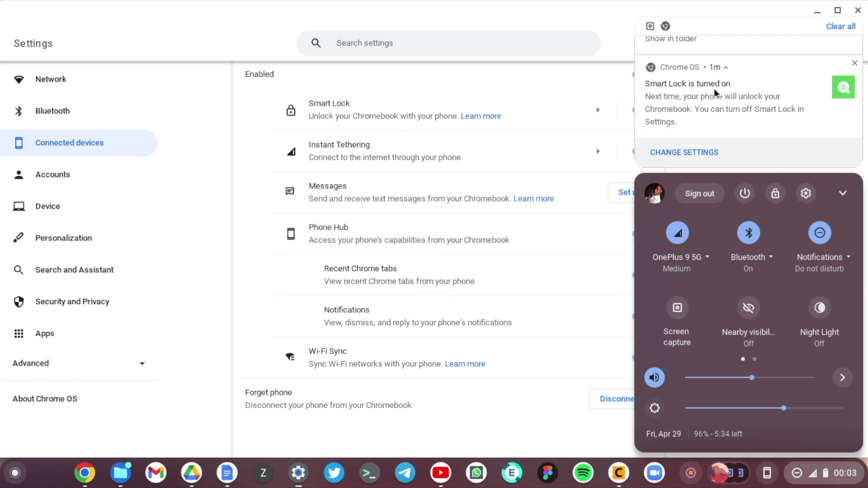
{"action": "left_click", "coordinate": [844, 29]}
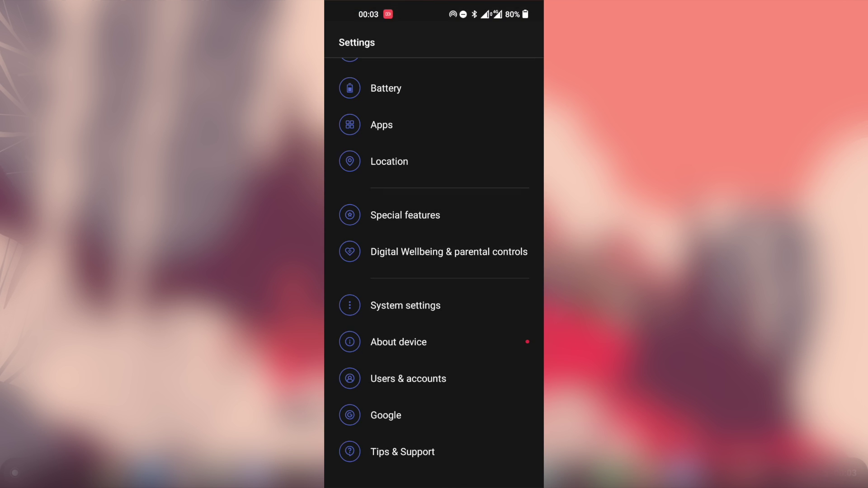
On the phone, go to Settings > Google > Devices & sharing > Chromebook
{"action": "left_click_drag", "start_coordinate": [490, 401], "coordinate": [457, 279]}
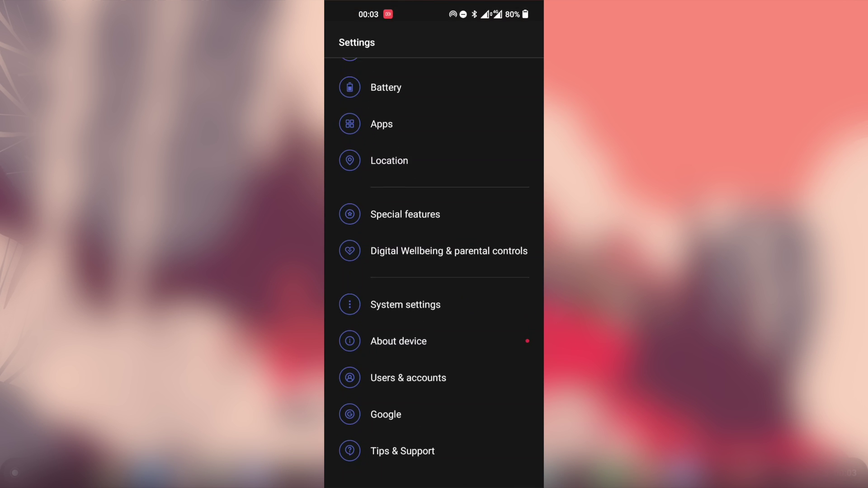
{"action": "left_click", "coordinate": [390, 410]}
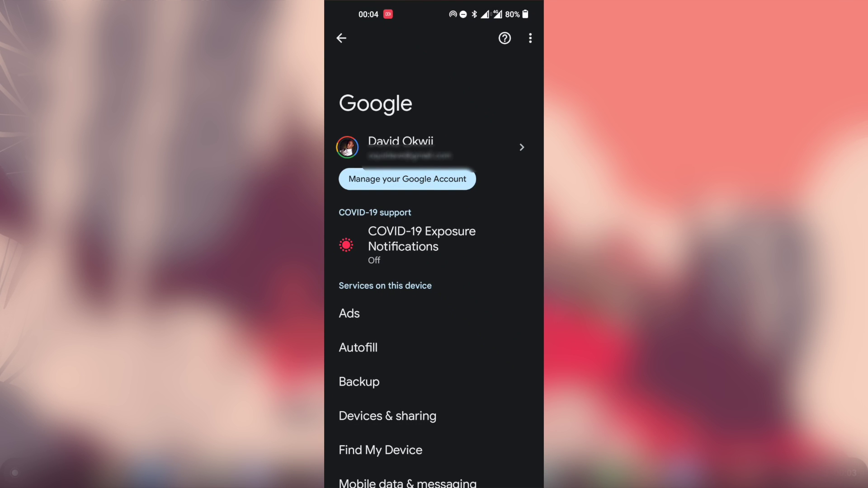
{"action": "left_click", "coordinate": [388, 416]}
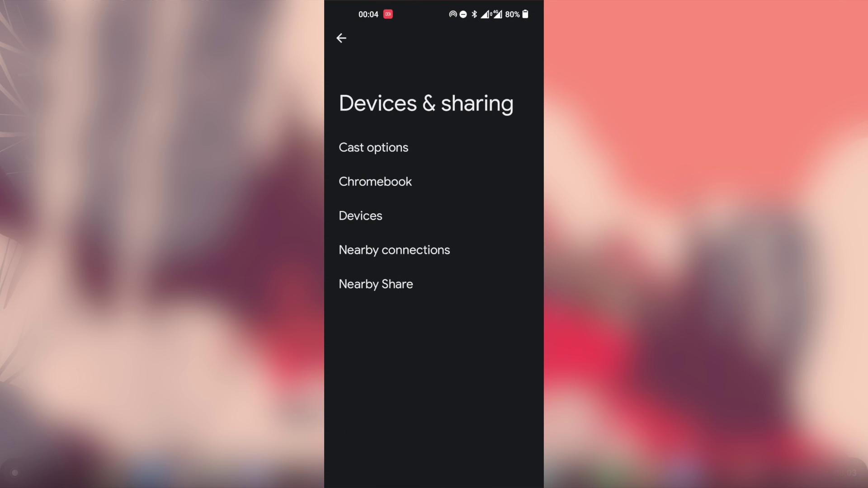
{"action": "left_click", "coordinate": [375, 182]}
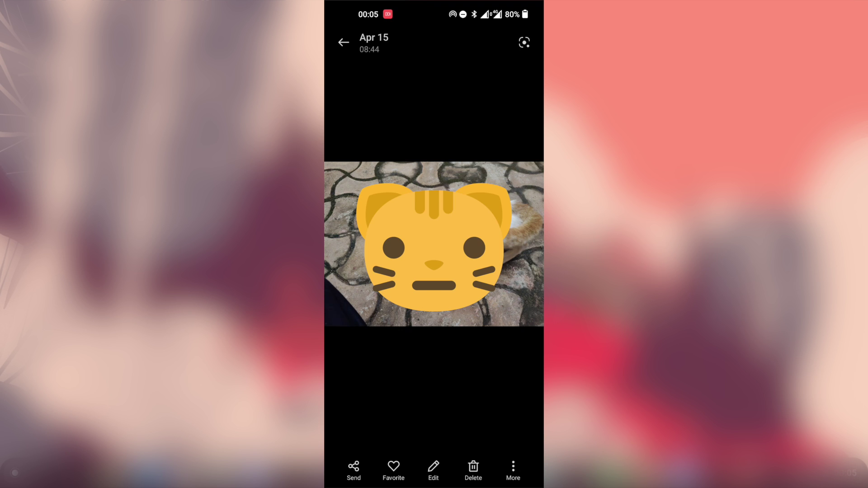
Share the cat photo via Nearby Share and send it to the Chromebook
{"action": "left_click", "coordinate": [354, 470]}
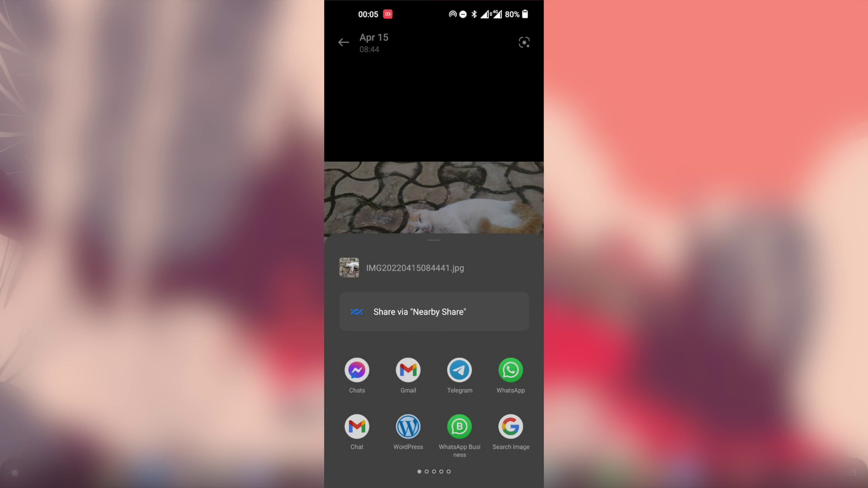
{"action": "left_click", "coordinate": [412, 312]}
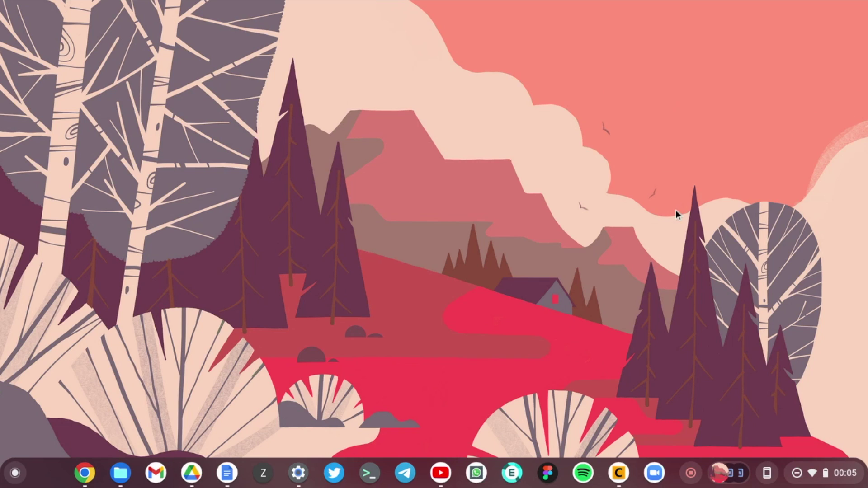
{"action": "left_click", "coordinate": [813, 473]}
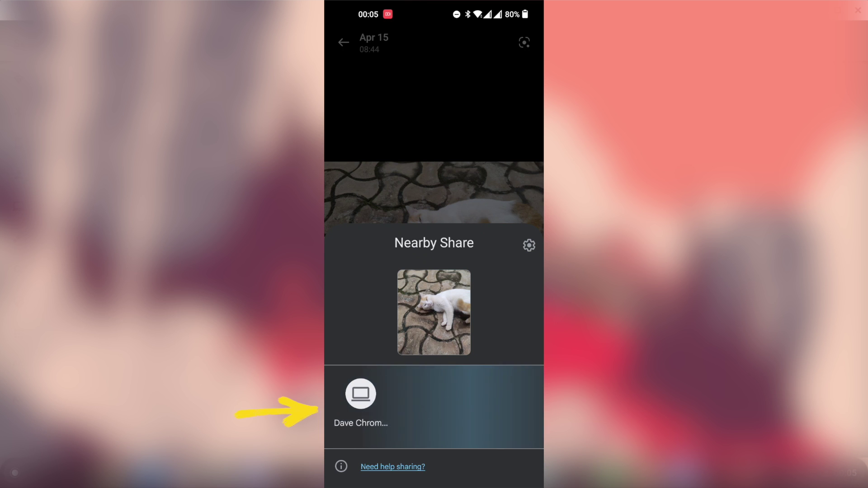
{"action": "left_click", "coordinate": [358, 398]}
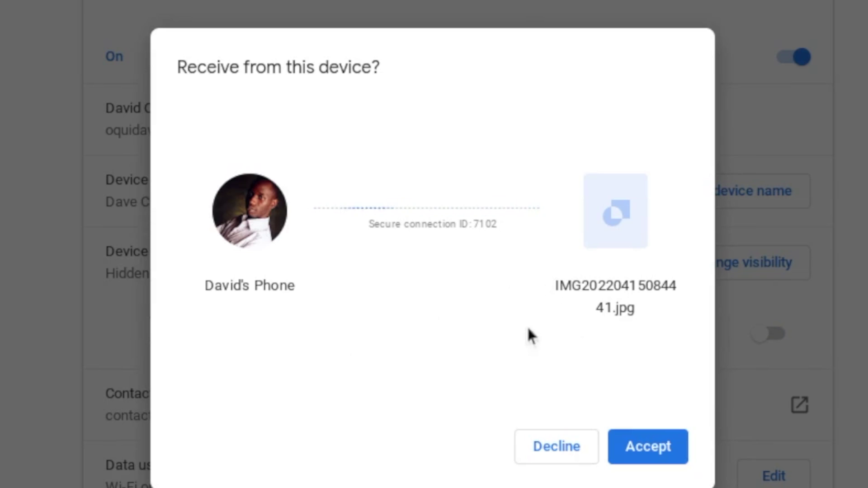
Accept the incoming photo on the Chromebook and check its 0 % transfer notification
{"action": "left_click", "coordinate": [659, 452]}
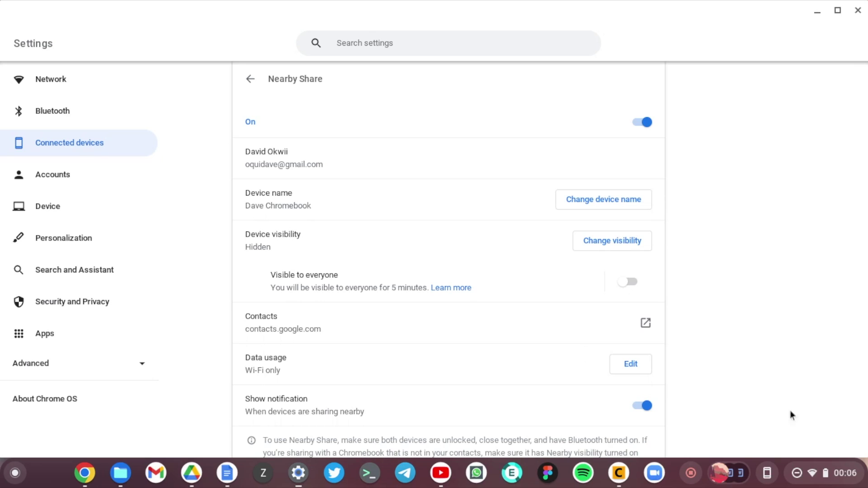
{"action": "left_click", "coordinate": [827, 480]}
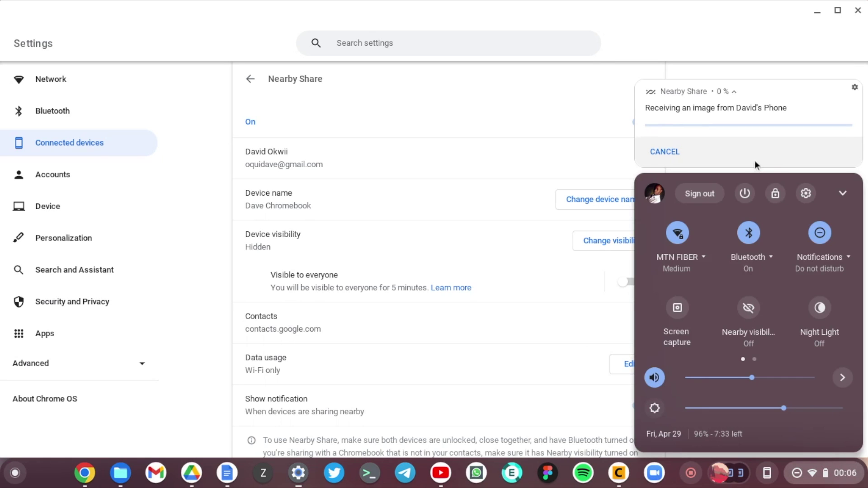
Minimize Settings and watch the photo transfer progress in Quick Settings
{"action": "left_click", "coordinate": [819, 12]}
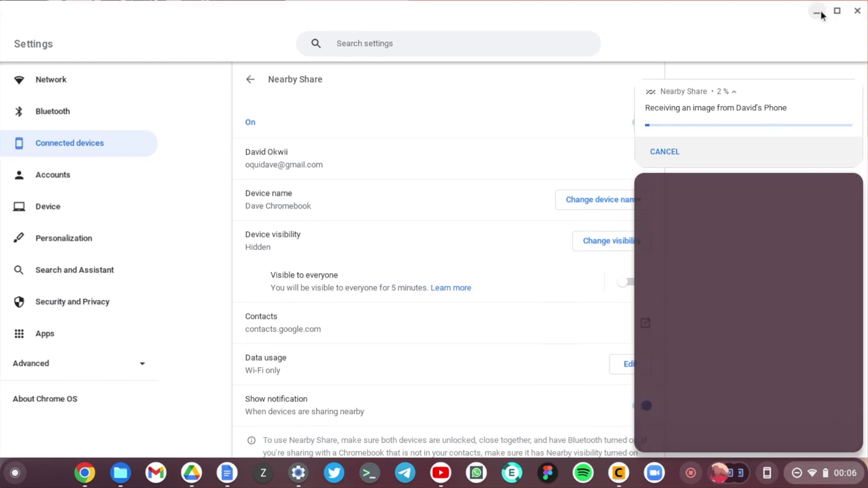
{"action": "left_click", "coordinate": [827, 473]}
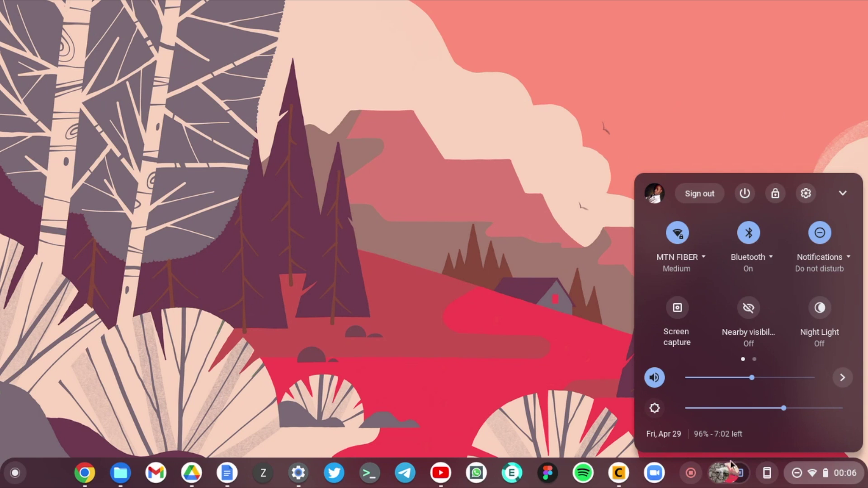
Open IMG20220415084441.jpg in Gallery from the shelf's recent downloads
{"action": "left_click", "coordinate": [725, 472]}
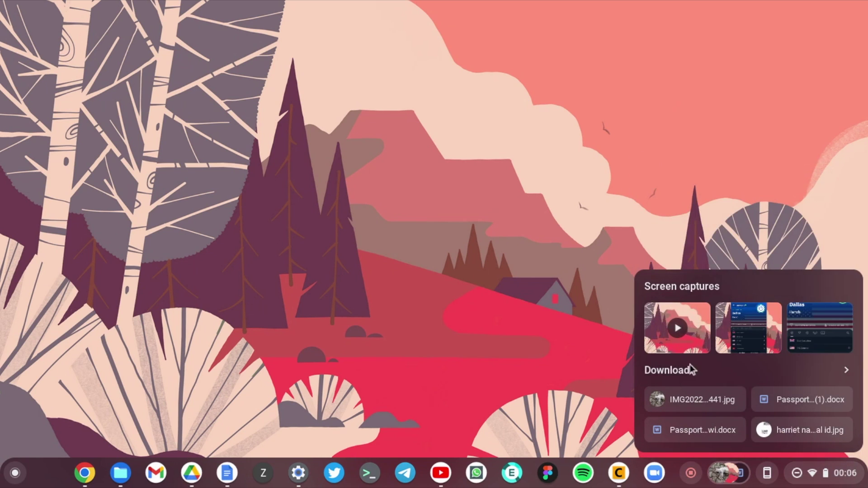
{"action": "double_click", "coordinate": [694, 398]}
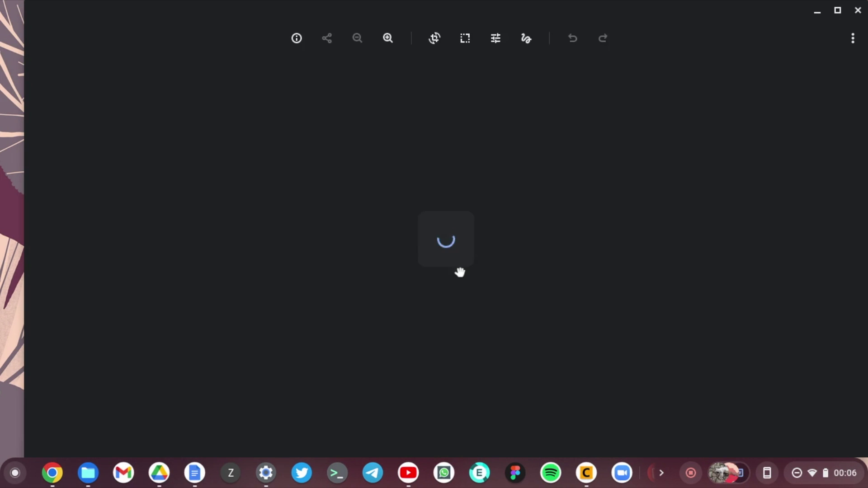